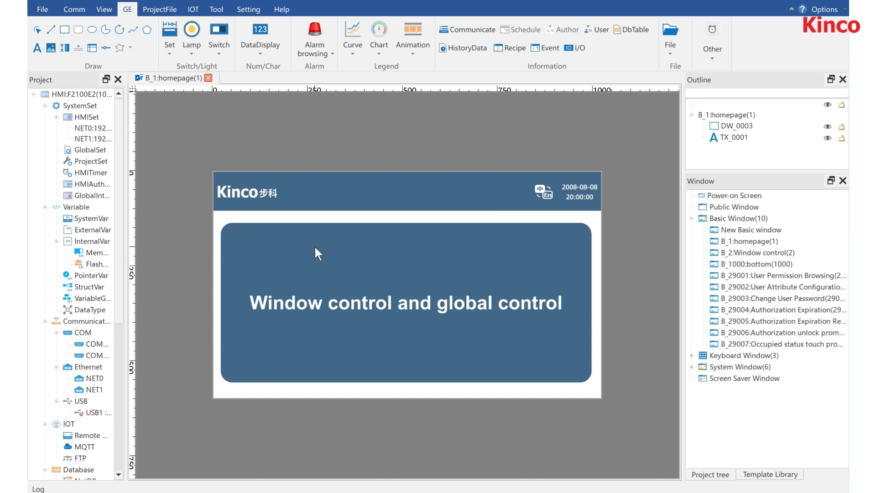
# Step: Open the project's GlobalControl settings and start adding a new control
pyautogui.scroll(-3, 91, 271)
pyautogui.scroll(-4, 92, 286)
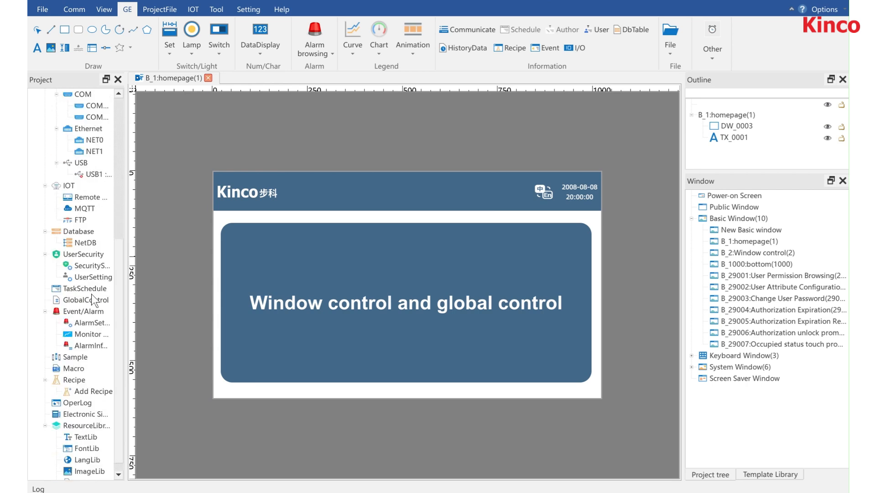
pyautogui.scroll(-1, 96, 323)
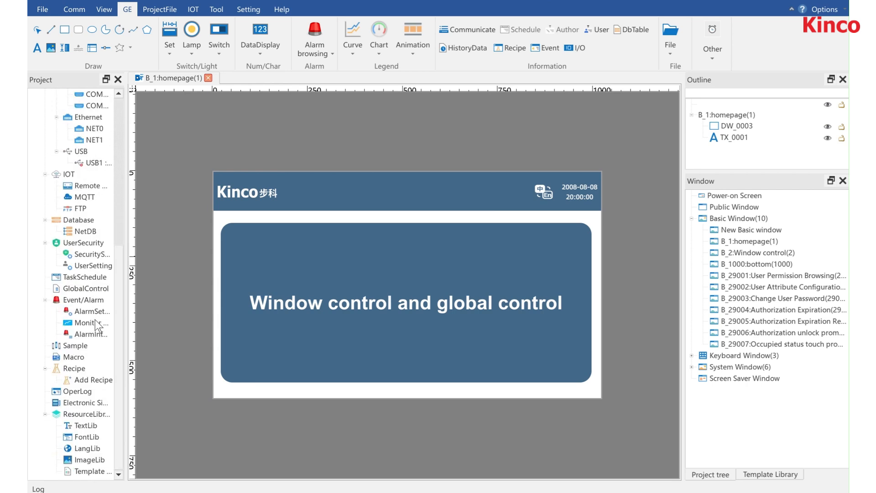
pyautogui.doubleClick(95, 289)
pyautogui.click(651, 178)
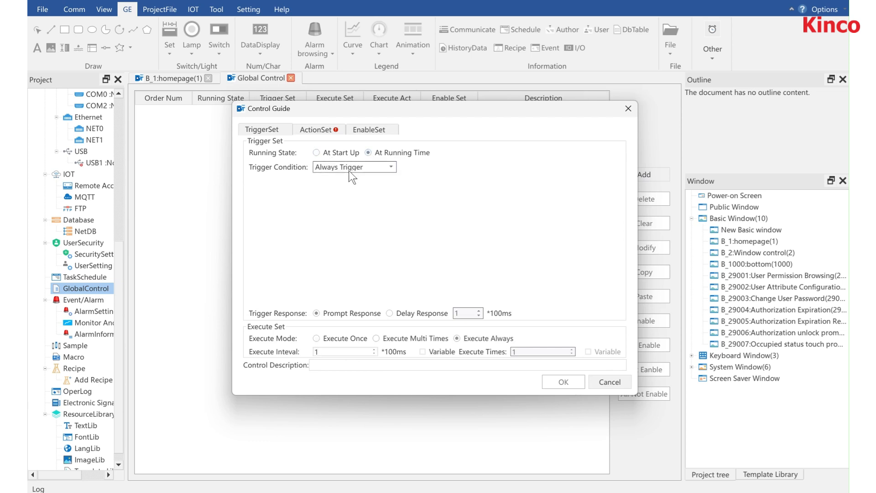
# Step: Set the trigger condition to Bit State Change with the OFF->ON mode
pyautogui.click(349, 169)
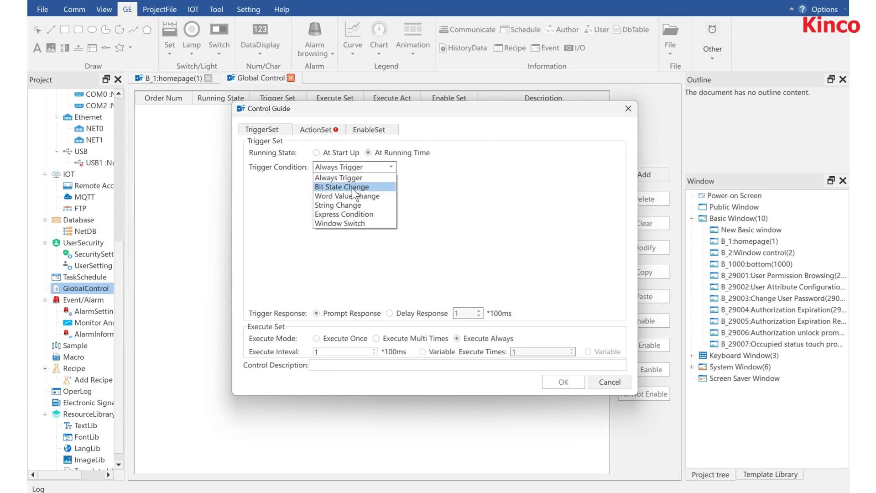
pyautogui.click(351, 187)
pyautogui.click(375, 196)
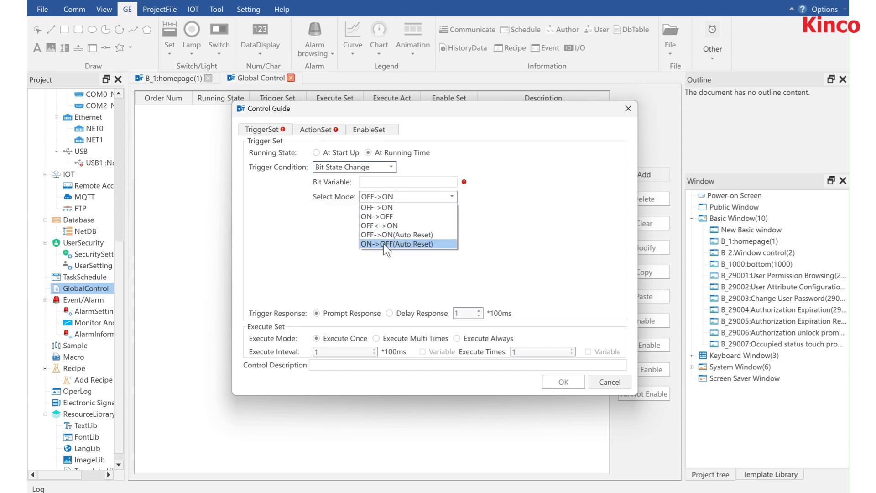
pyautogui.click(391, 206)
# Step: Try the Word Value Change trigger condition and its options, and switch the condition to String Change
pyautogui.click(362, 171)
pyautogui.click(349, 196)
pyautogui.click(369, 196)
pyautogui.click(376, 168)
pyautogui.click(361, 201)
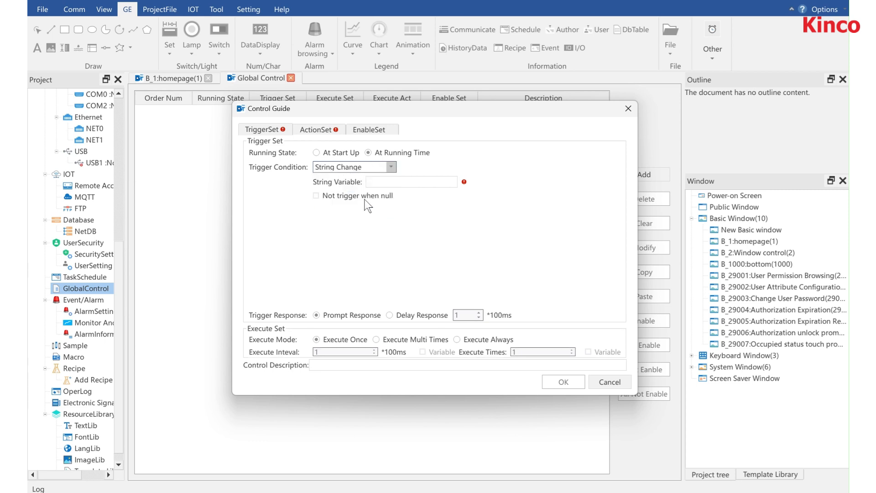
# Step: Switch to the Express Condition trigger and inspect the Word and Bit variable types of a new expression without saving it
pyautogui.click(378, 167)
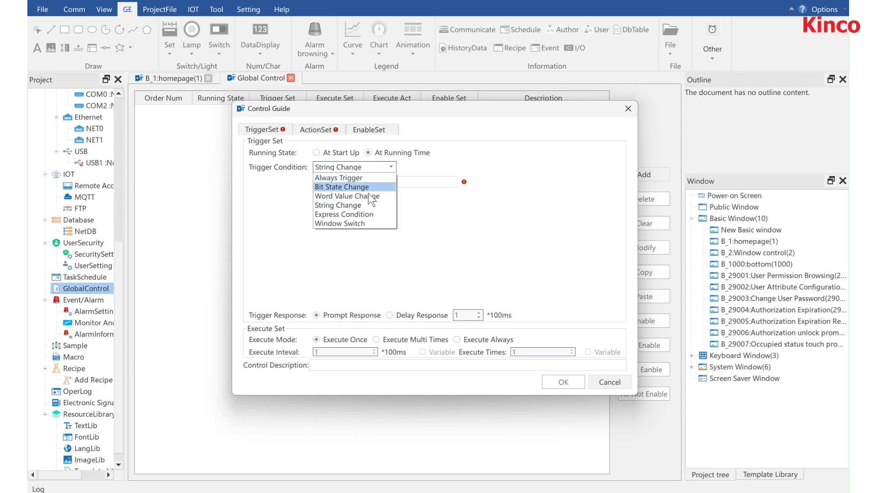
pyautogui.click(362, 214)
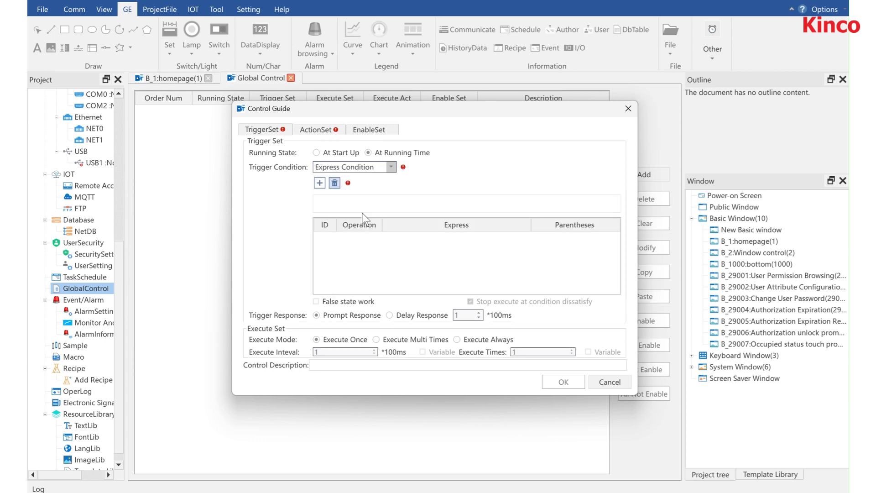
pyautogui.click(319, 183)
pyautogui.click(441, 216)
pyautogui.click(407, 215)
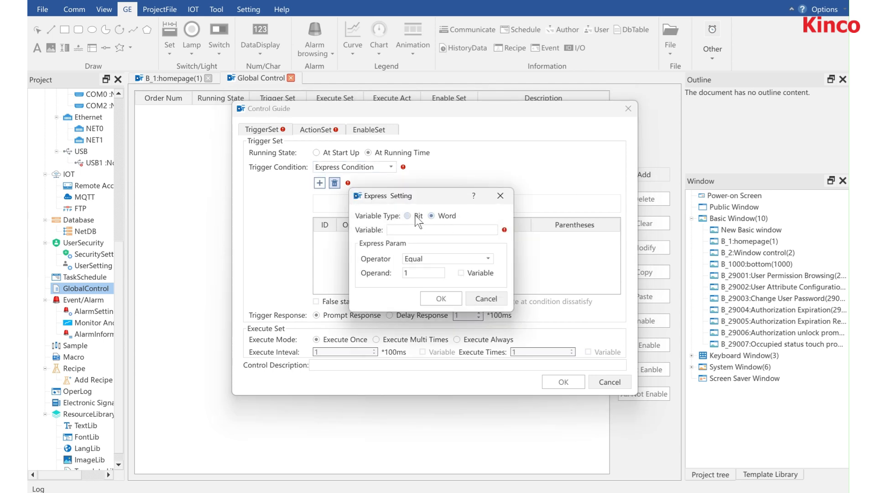
pyautogui.click(500, 197)
# Step: Set the trigger condition to Window Switch and try the Delay Response before returning to Prompt Response
pyautogui.click(377, 167)
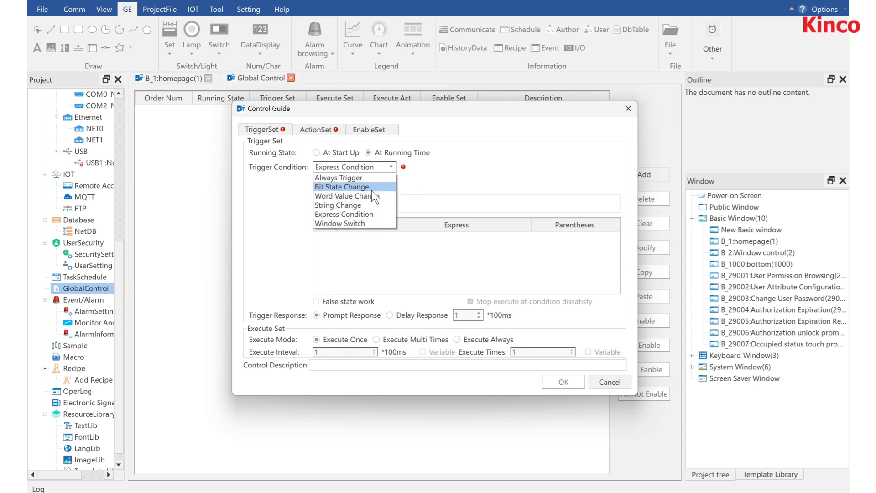
pyautogui.click(362, 223)
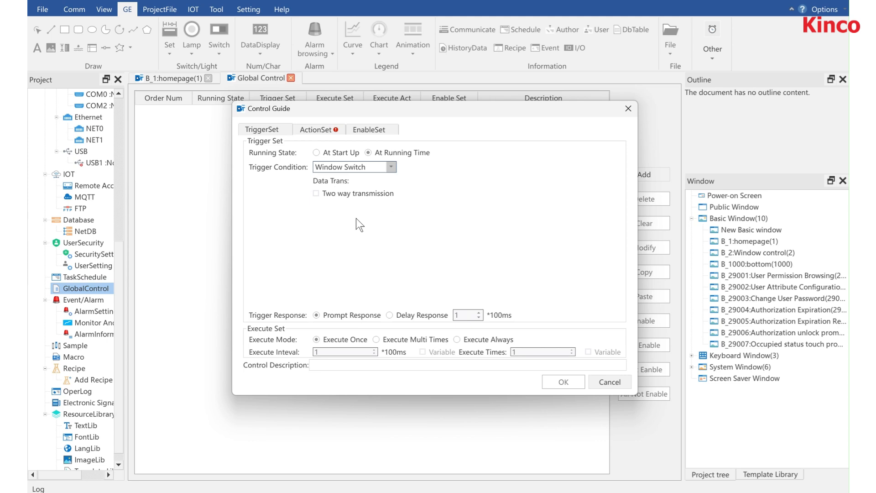
pyautogui.click(399, 314)
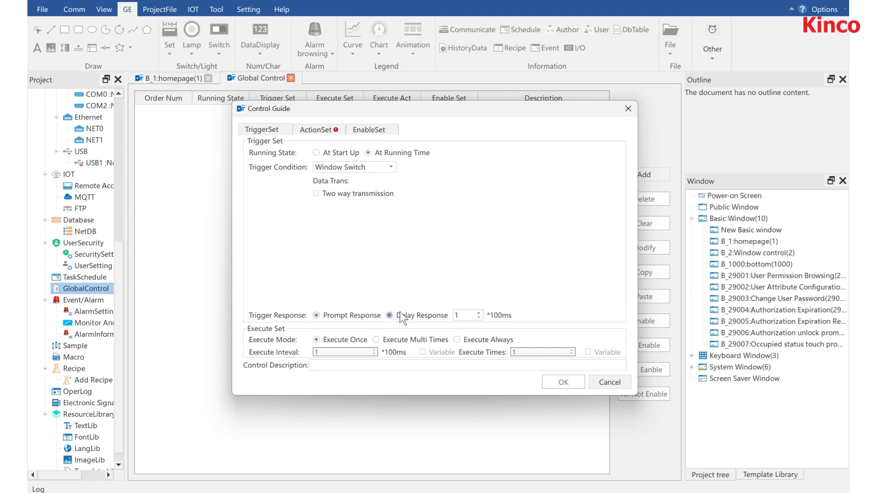
pyautogui.click(466, 314)
pyautogui.click(345, 318)
# Step: Compare the Execute Once, Execute Multi Times and Execute Always modes, and choose Execute Multi Times
pyautogui.click(393, 340)
pyautogui.click(471, 338)
pyautogui.click(349, 338)
pyautogui.click(410, 340)
# Step: Edit the execute interval and set the execute times to 4, and try the Execute Always mode with its interval
pyautogui.click(336, 351)
pyautogui.press('BackSpace')
pyautogui.write('6')
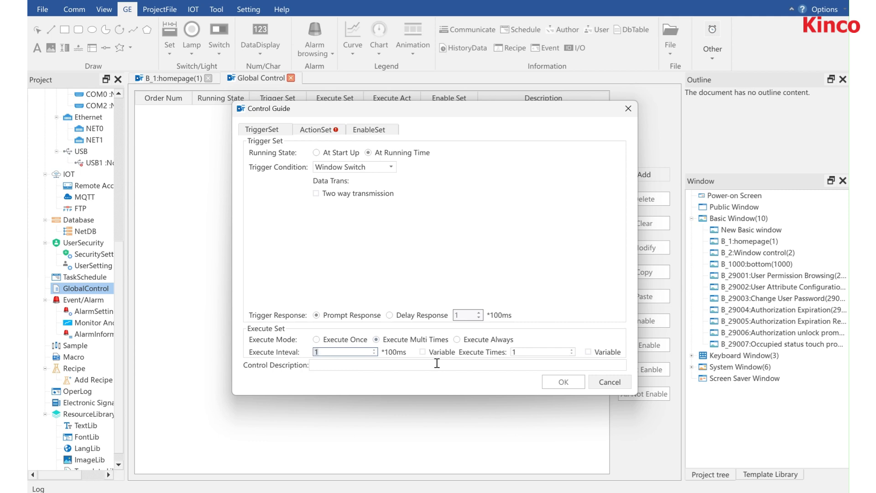
pyautogui.click(527, 352)
pyautogui.press('BackSpace')
pyautogui.write('4')
pyautogui.click(456, 339)
pyautogui.click(340, 351)
# Step: Inspect the functions available for the control's actions, including the settings of a Word action
pyautogui.click(333, 128)
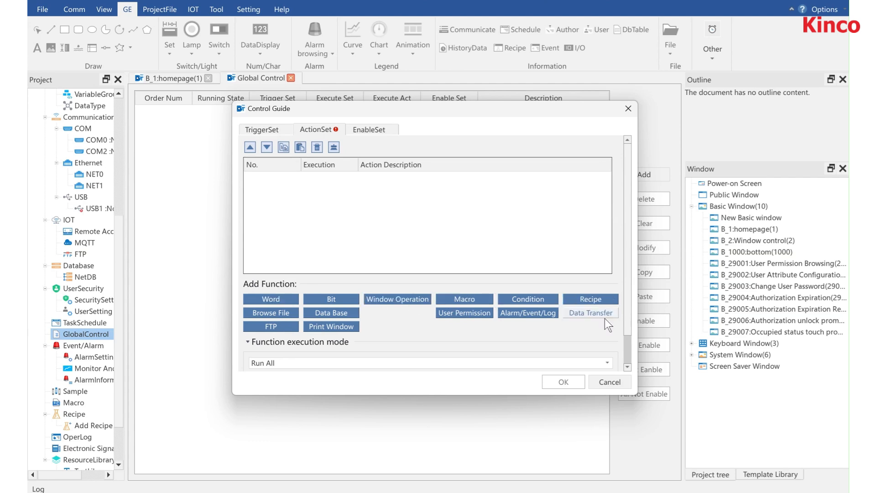
pyautogui.click(283, 301)
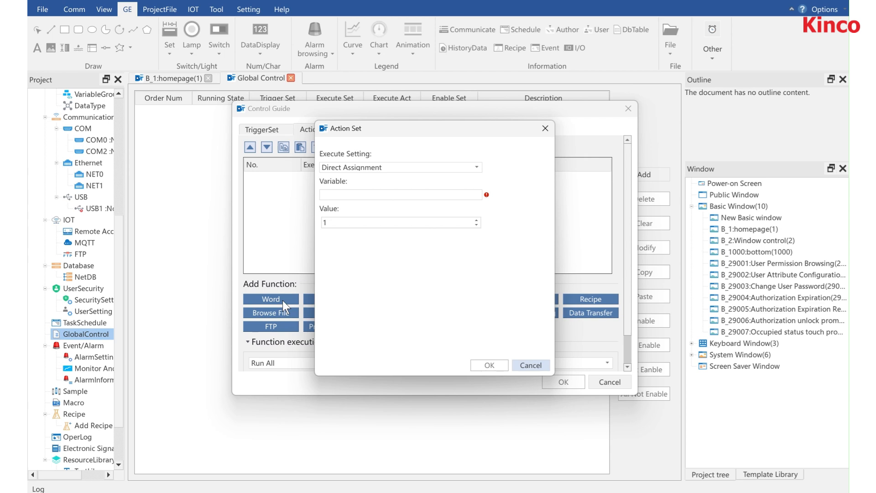
pyautogui.scroll(-1, 436, 321)
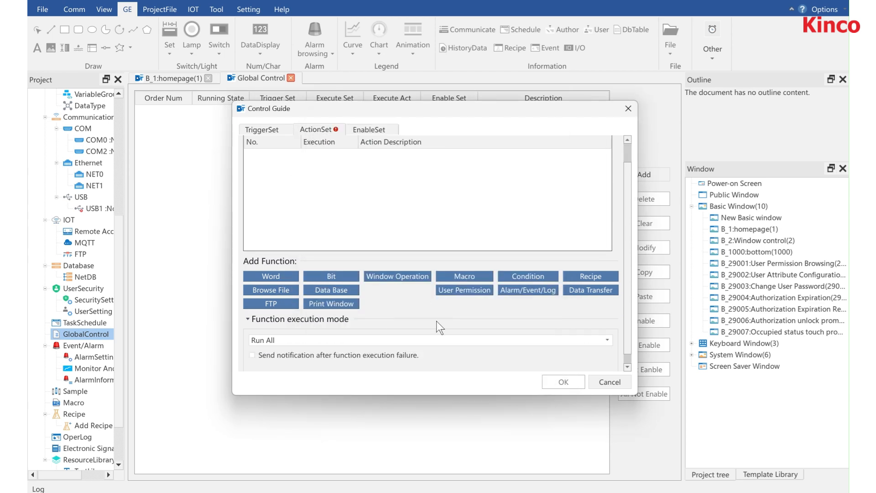
# Step: Inspect the function execution mode choices and toggle the notification after function execution failure on and off
pyautogui.click(361, 328)
pyautogui.click(360, 327)
pyautogui.click(345, 343)
pyautogui.click(343, 343)
# Step: Inspect the options in the control's enable settings
pyautogui.click(368, 129)
pyautogui.click(295, 189)
pyautogui.click(293, 161)
# Step: Set the control's running state to At Start Up and try Delay Response before returning to Prompt Response
pyautogui.click(262, 129)
pyautogui.click(326, 154)
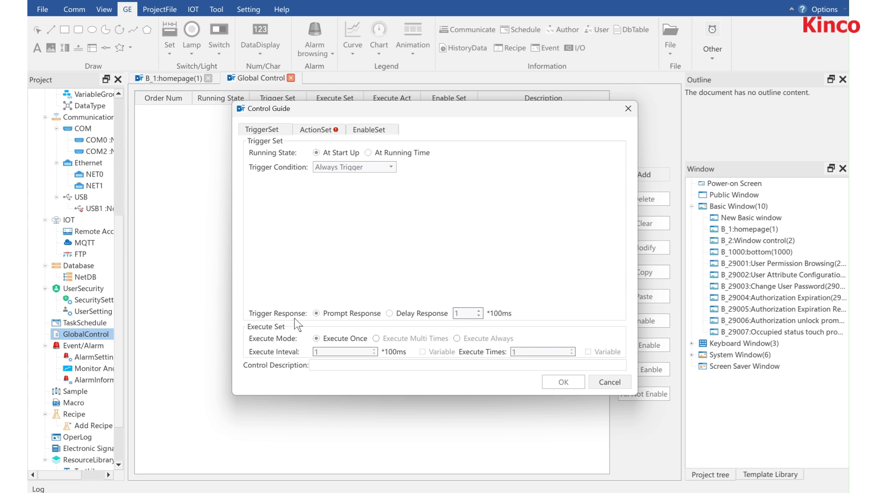
pyautogui.click(412, 318)
pyautogui.click(362, 315)
# Step: Review the action functions offered for an At Start Up control and discard the new control
pyautogui.click(330, 129)
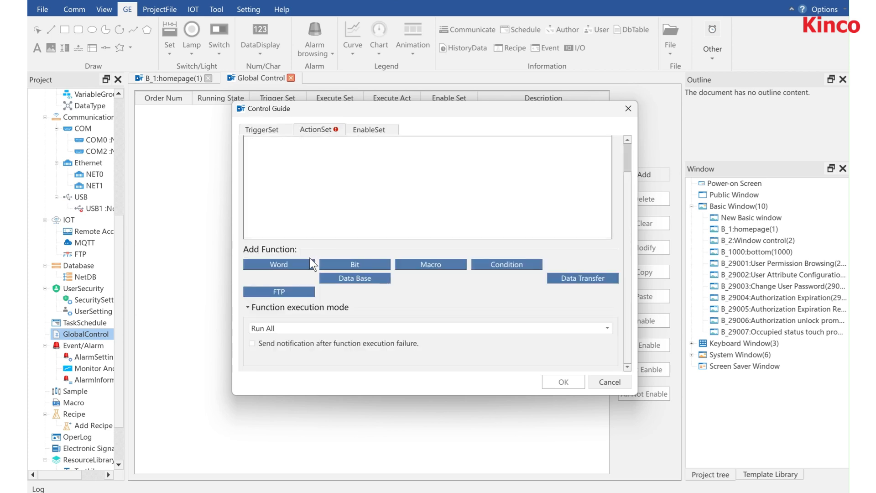
pyautogui.scroll(2, 428, 217)
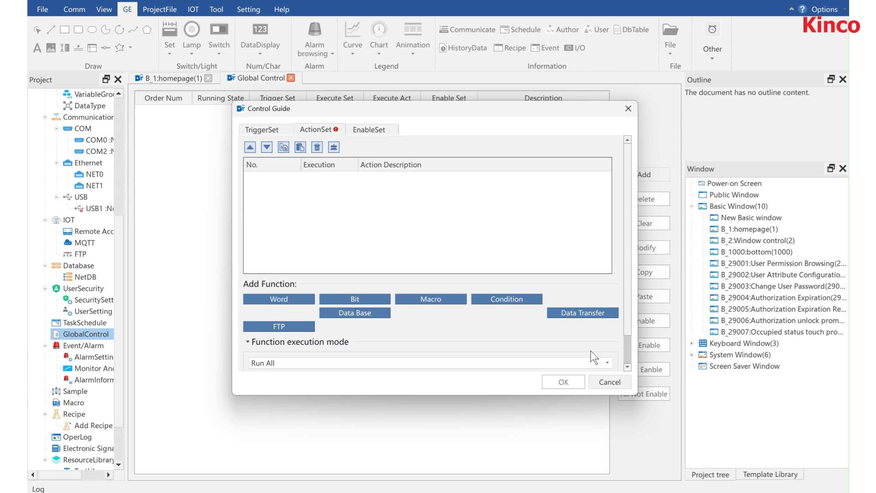
pyautogui.click(614, 385)
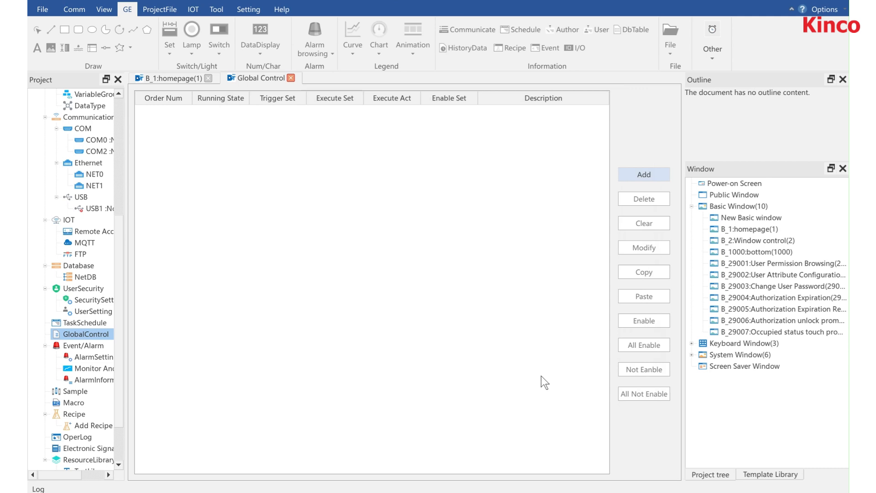
# Step: Open the B_2:Window control window and view the Window Control settings in its properties
pyautogui.click(746, 240)
pyautogui.doubleClick(746, 241)
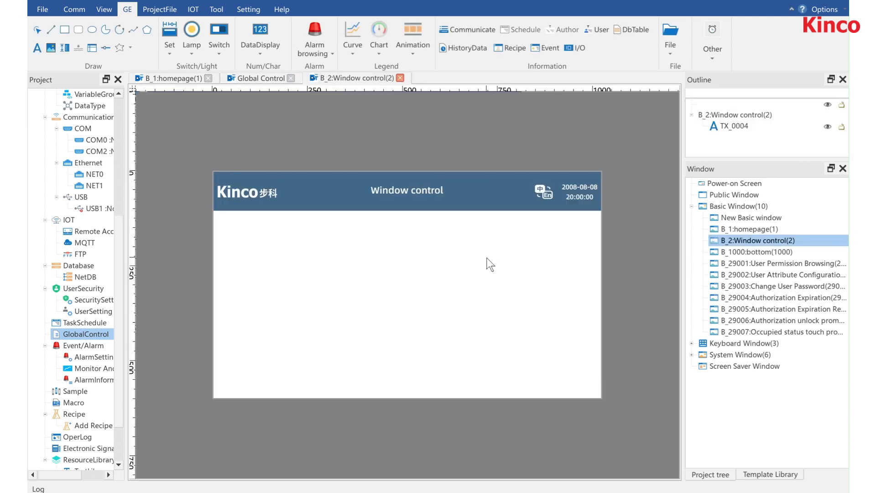
pyautogui.doubleClick(487, 262)
pyautogui.click(363, 145)
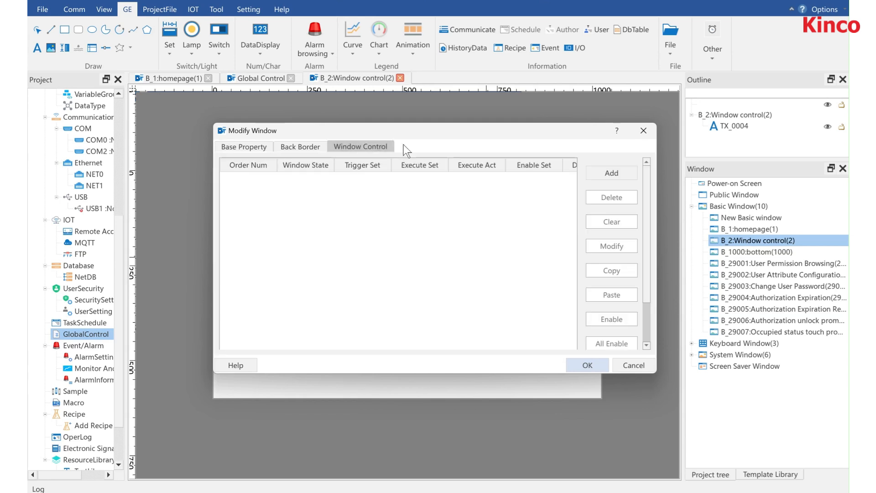
pyautogui.press('Escape')
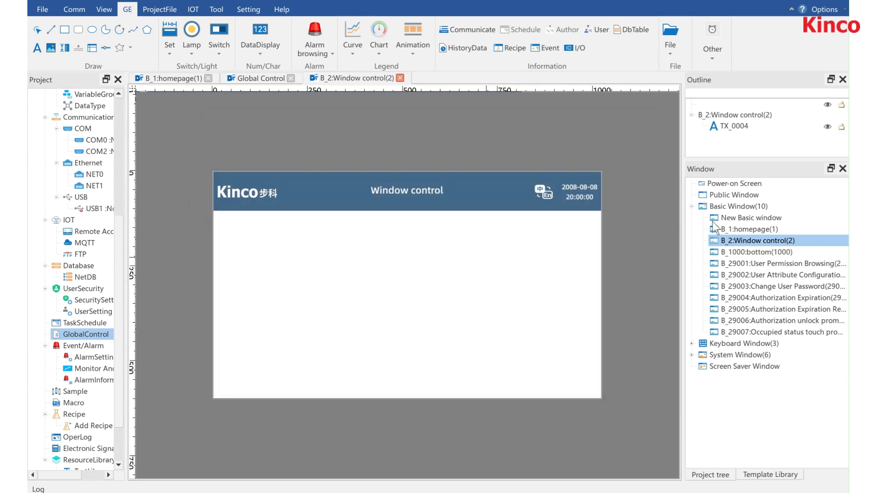
# Step: Reopen the properties of B_2:Window control from the window list and start adding a window control
pyautogui.rightClick(736, 239)
pyautogui.click(758, 268)
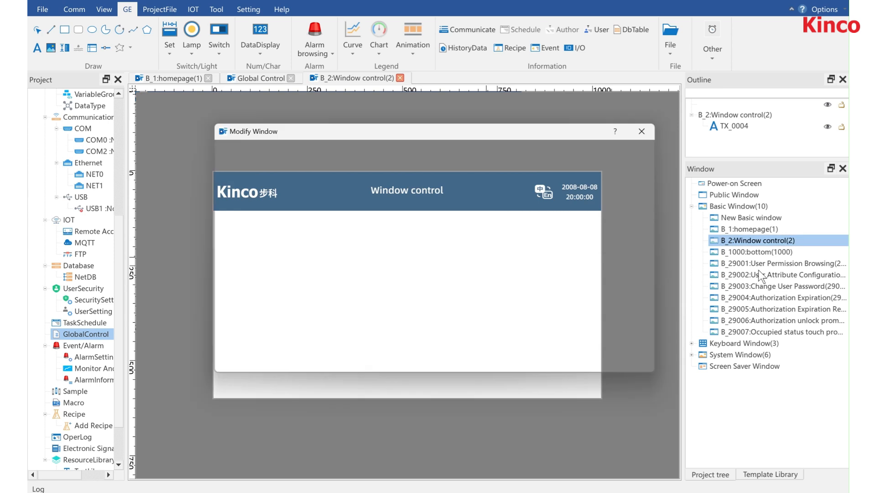
pyautogui.click(383, 146)
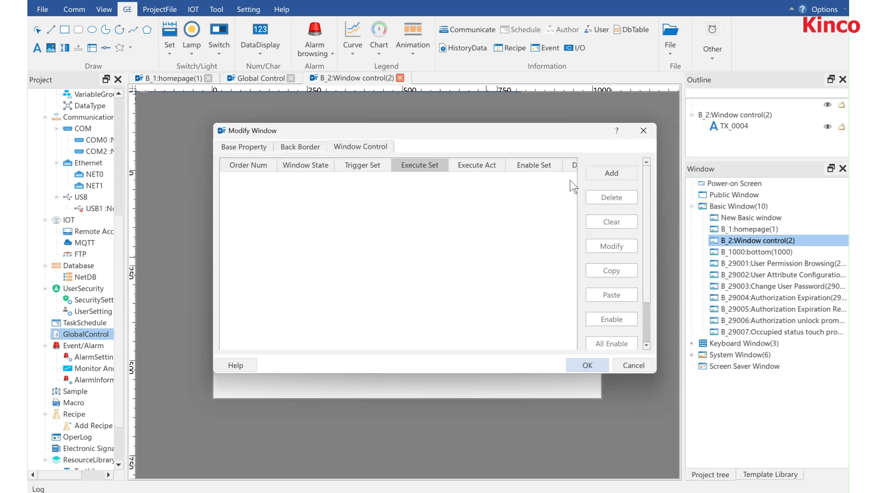
pyautogui.click(612, 174)
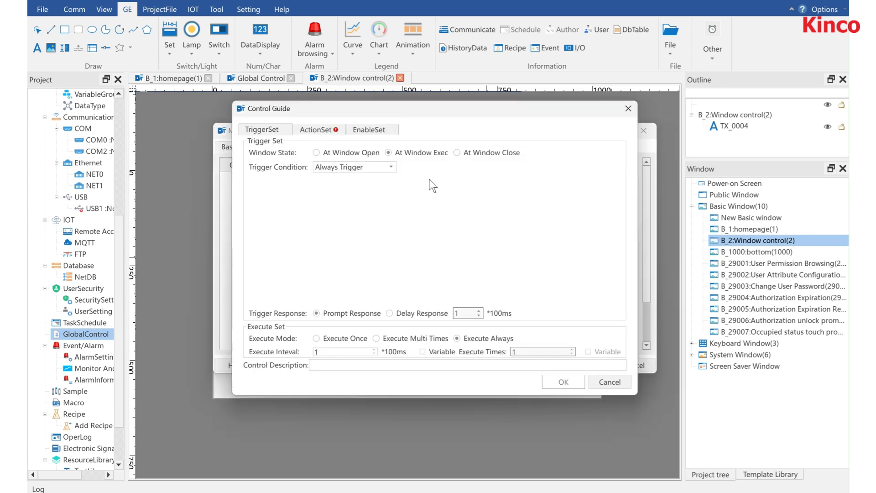
# Step: Try the At Window Open, At Window Exec and At Window Close window states for the new control
pyautogui.click(343, 154)
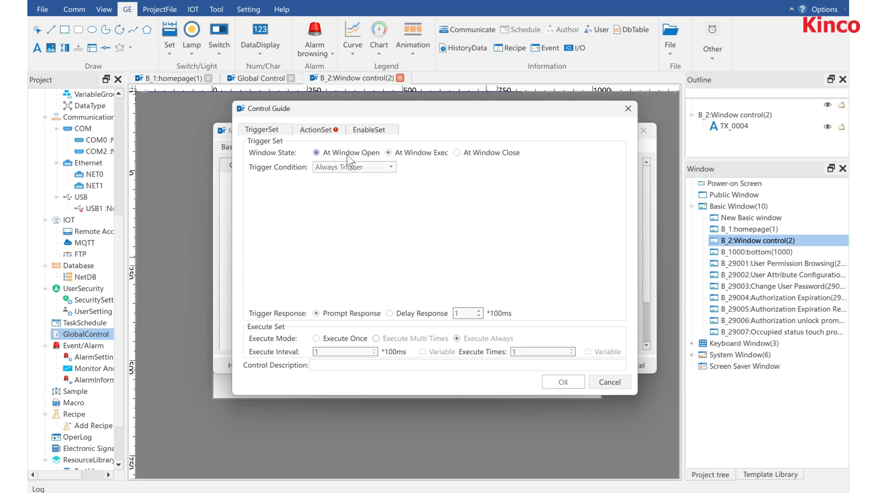
pyautogui.click(411, 154)
pyautogui.click(457, 152)
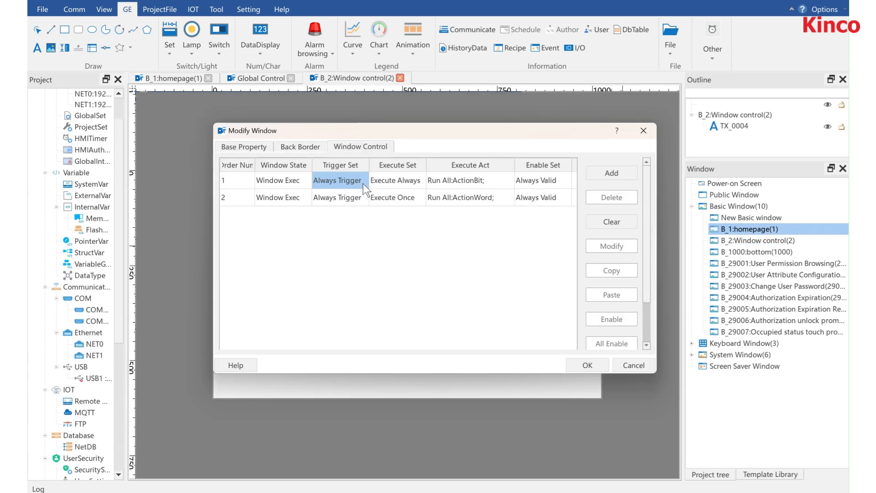
# Step: Move the first window control, the one with the ActionBit action, to Global control
pyautogui.click(363, 183)
pyautogui.rightClick(395, 183)
pyautogui.moveTo(422, 188)
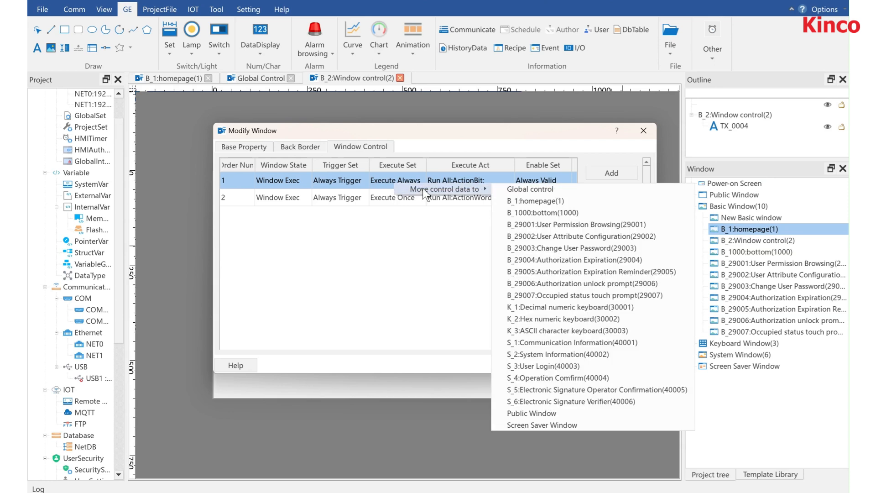
pyautogui.click(537, 190)
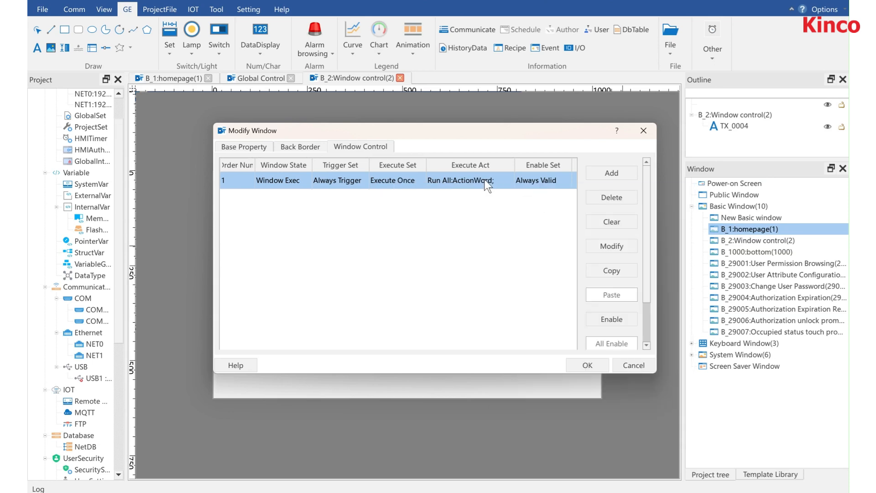
# Step: Move the remaining ActionWord control to the B_1:homepage window and accept the window changes
pyautogui.moveTo(497, 184)
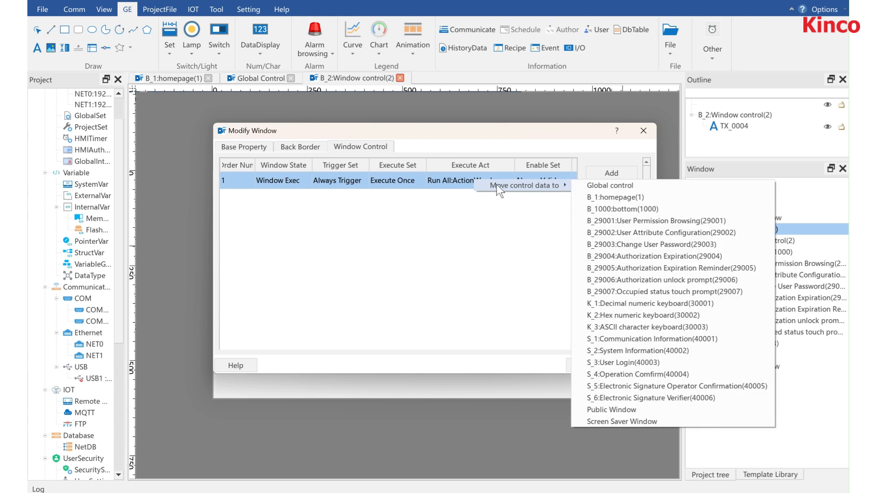
pyautogui.click(595, 201)
pyautogui.click(584, 361)
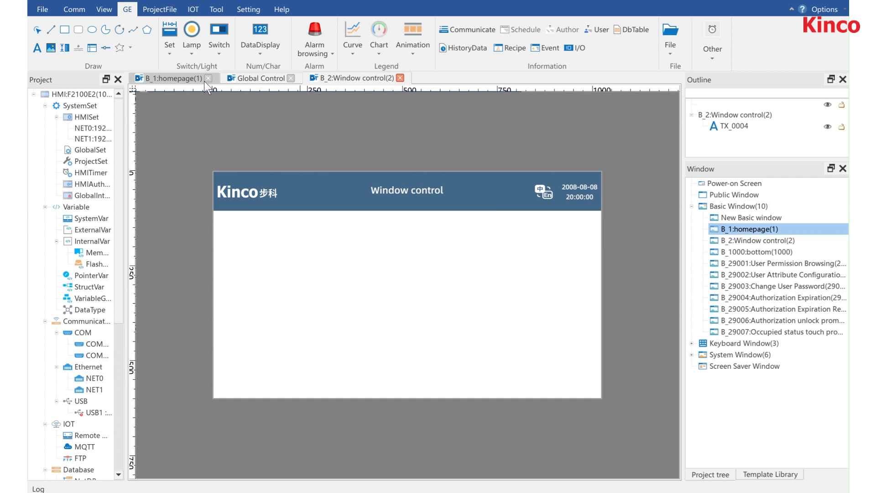
# Step: Check the Window Control list of the homepage window, and switch to the Global Control page to check the other moved control
pyautogui.click(179, 79)
pyautogui.doubleClick(622, 244)
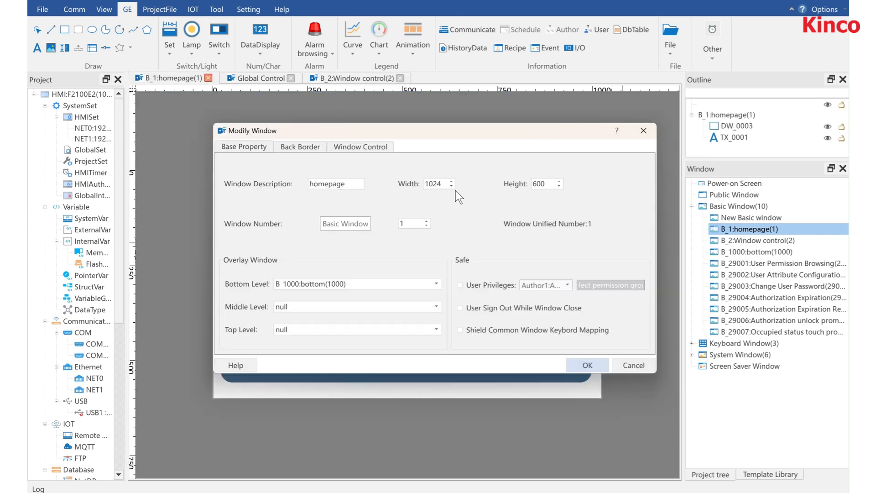
pyautogui.click(360, 147)
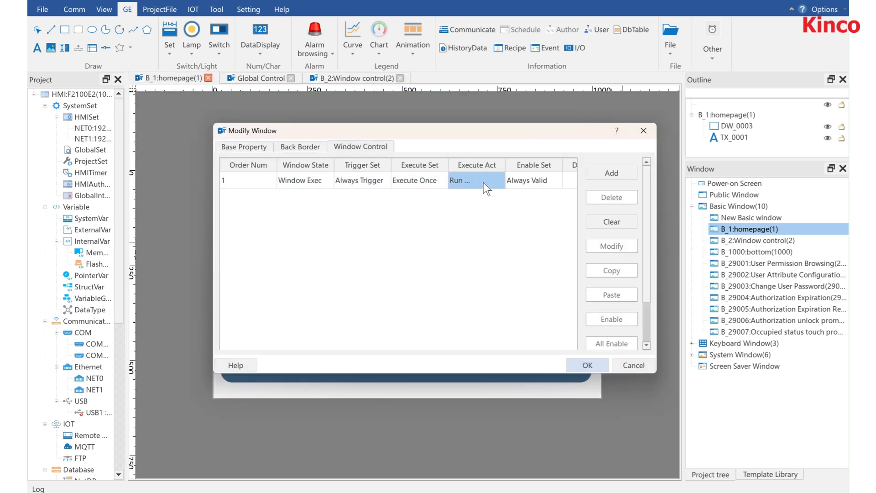
pyautogui.click(585, 360)
pyautogui.click(262, 81)
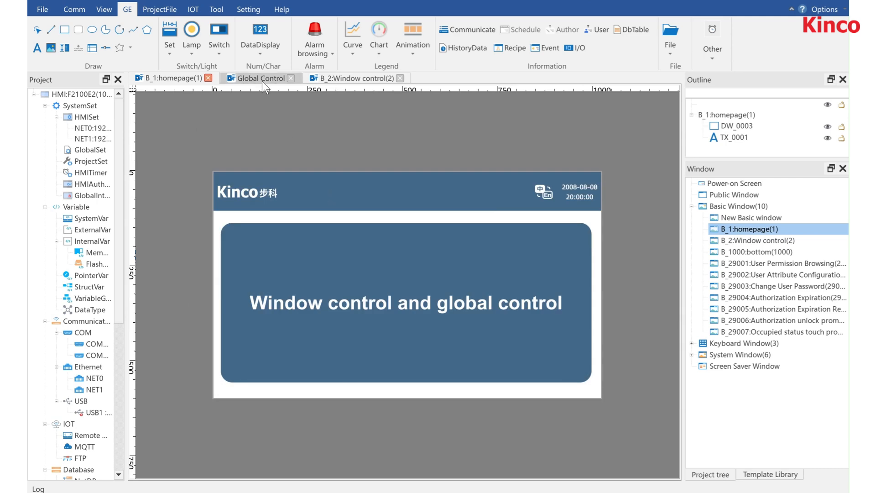